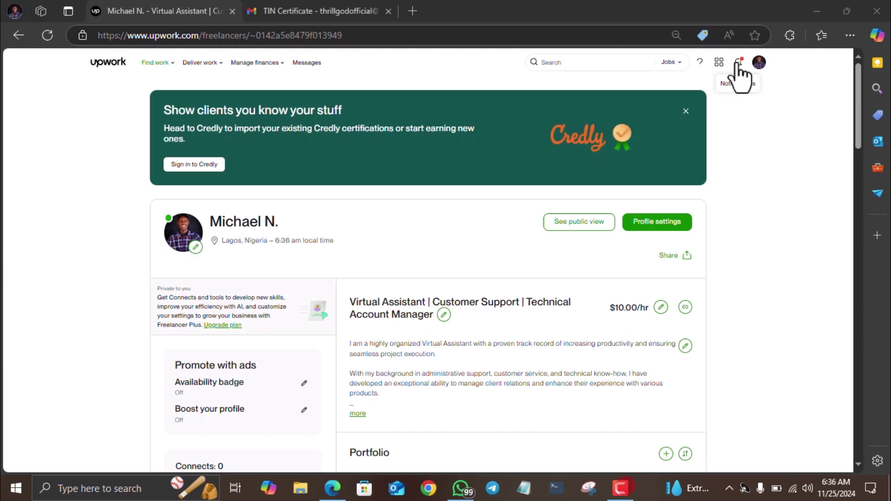
Open Account settings from the profile avatar dropdown
left_click(759, 62)
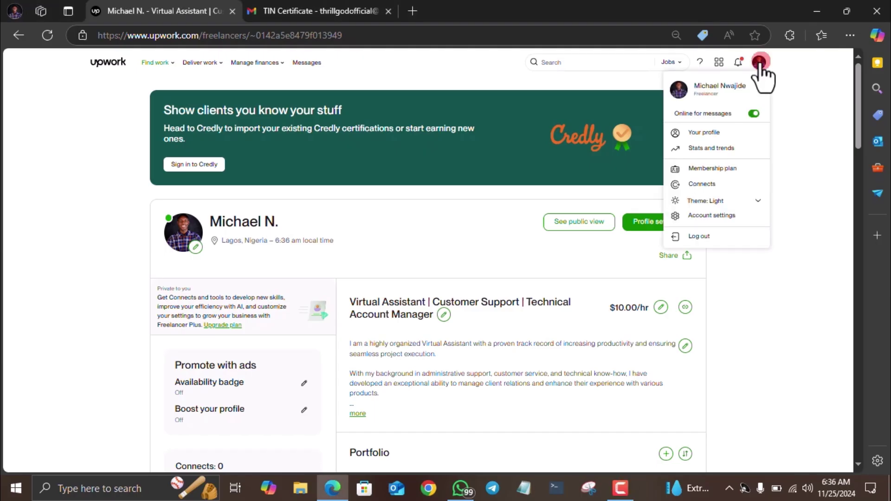
left_click(728, 218)
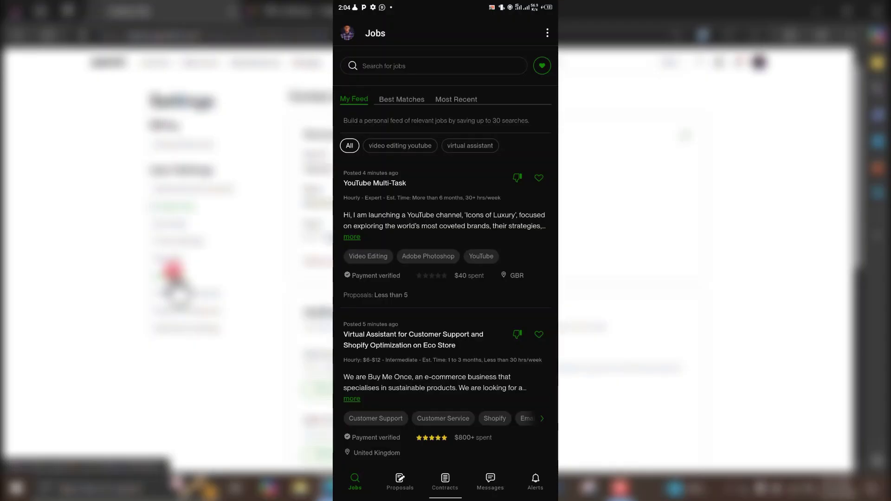
Go from the app drawer to Settings and the face or fingerprint recognition option
left_click(348, 33)
left_click(408, 185)
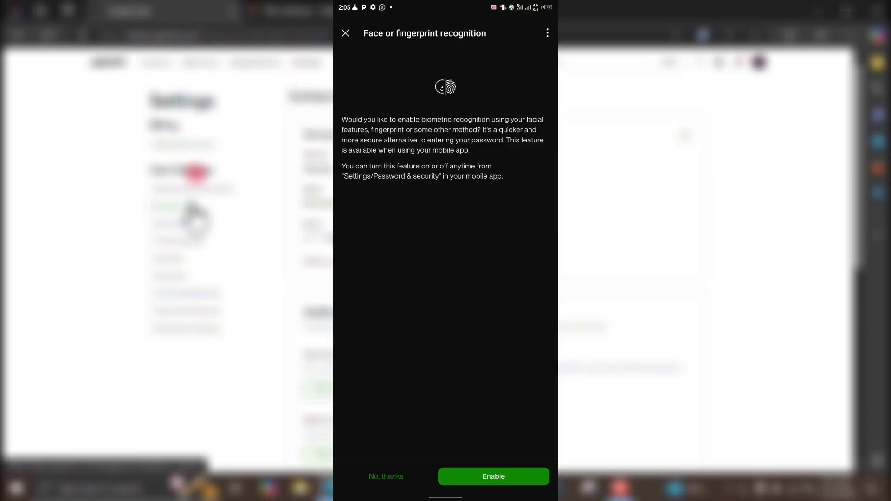
left_click(494, 476)
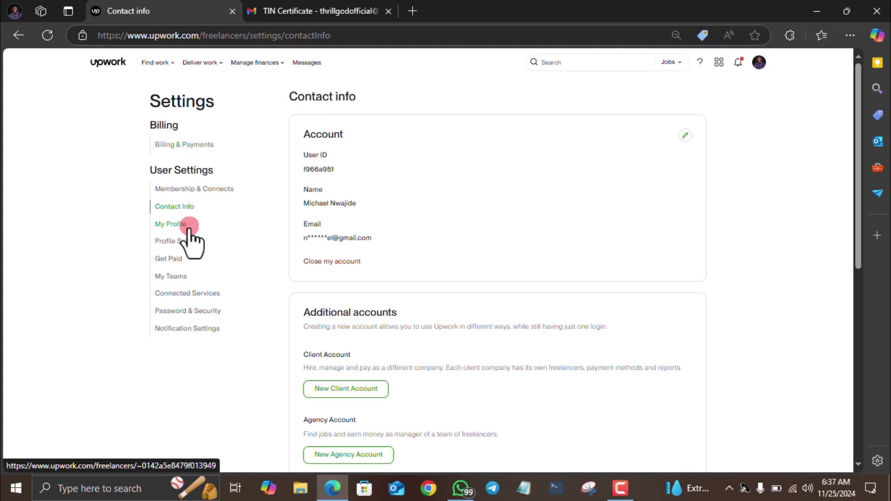
Show the Get Paid settings page and zoom the browser in three steps
left_click(164, 262)
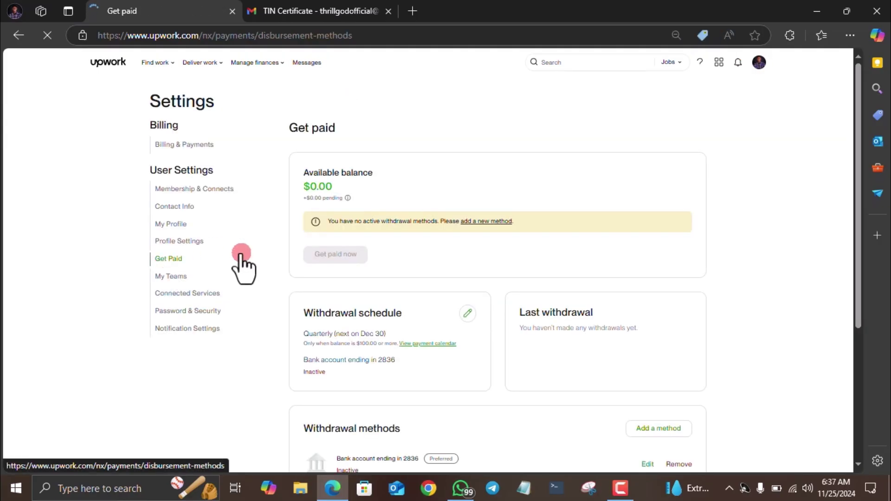
scroll(300, 210, "down", 1)
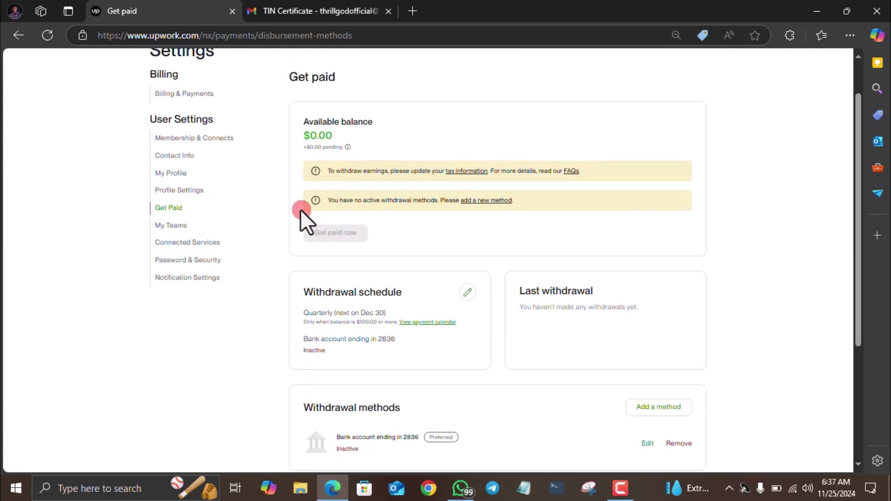
scroll(301, 209, "up", 1)
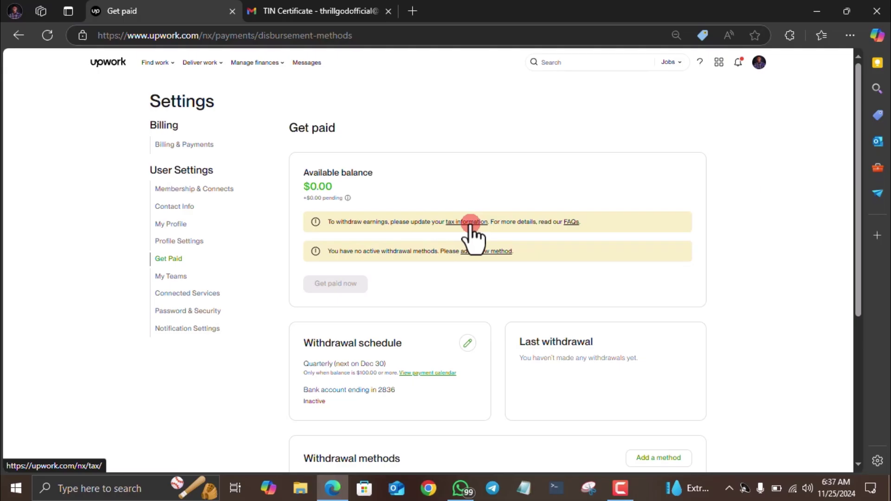
key("ctrl+plus")
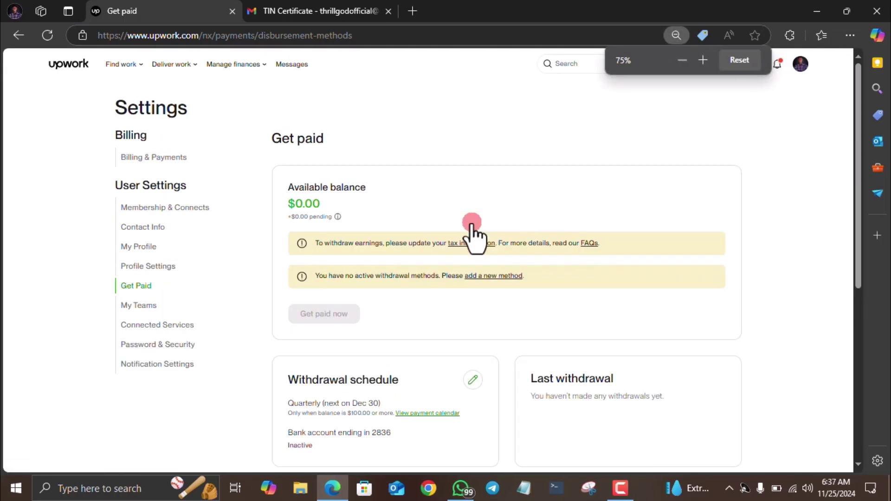
key("ctrl+plus")
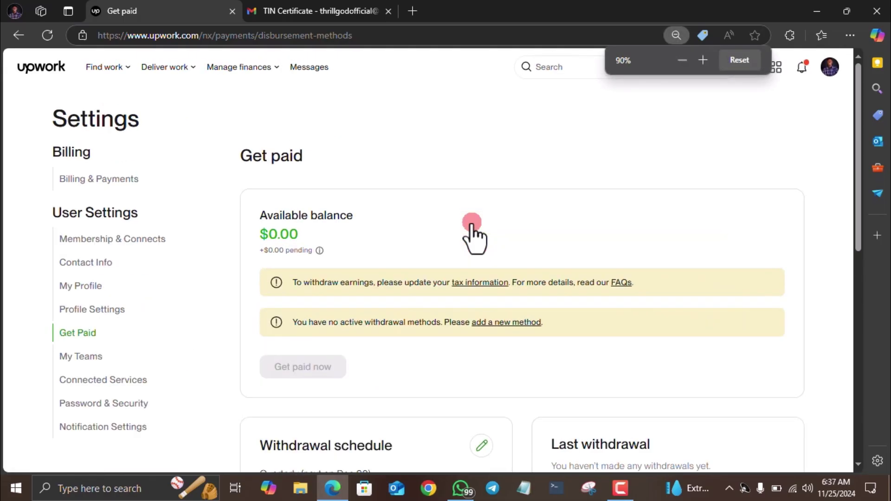
key("ctrl+plus")
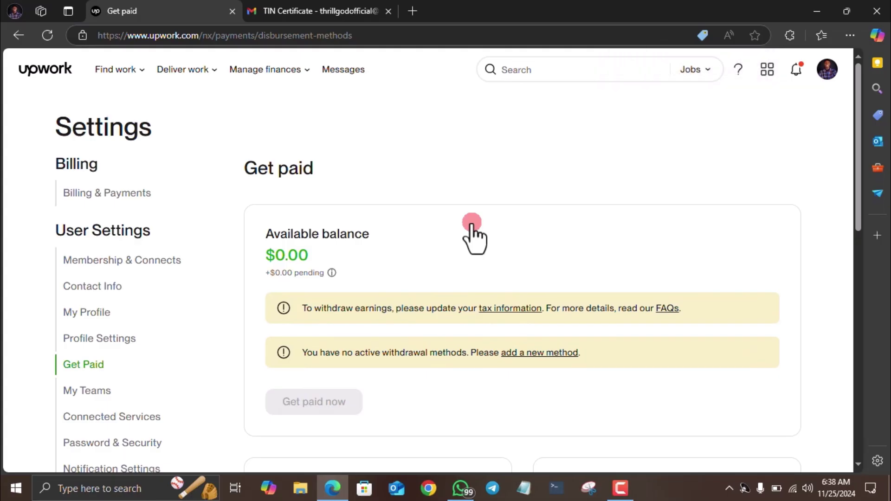
right_click(472, 223)
left_click(410, 157)
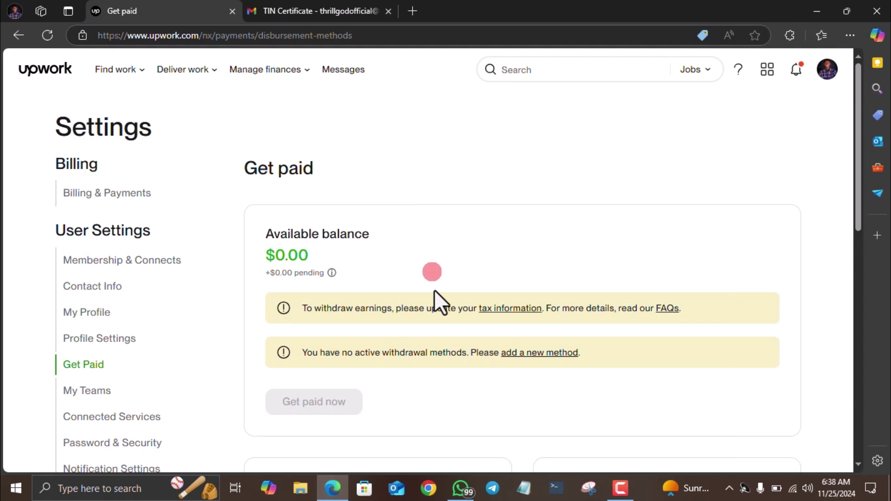
Follow the tax information link, re-enter the password, and decline Edge's password saving
left_click(518, 313)
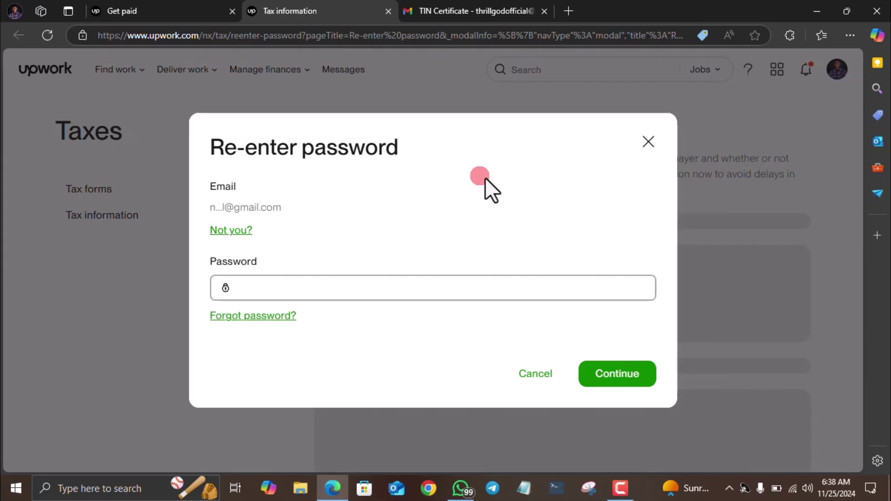
key("ctrl+v")
left_click(623, 379)
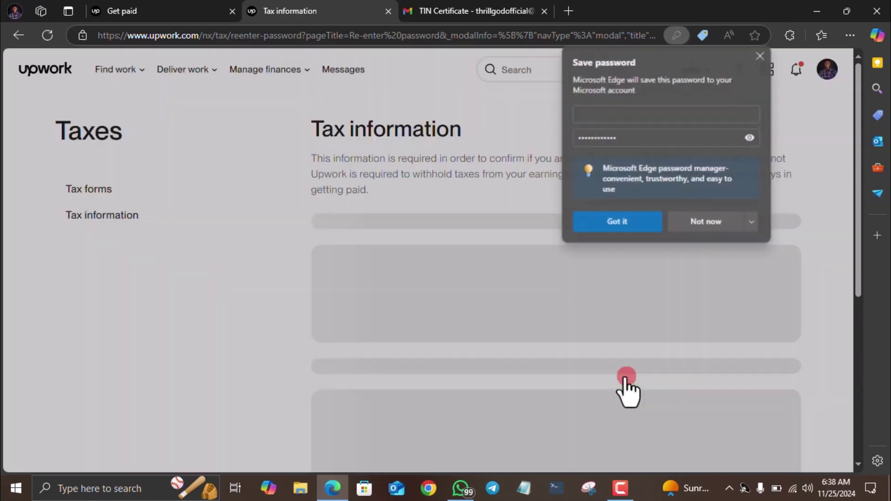
left_click(706, 221)
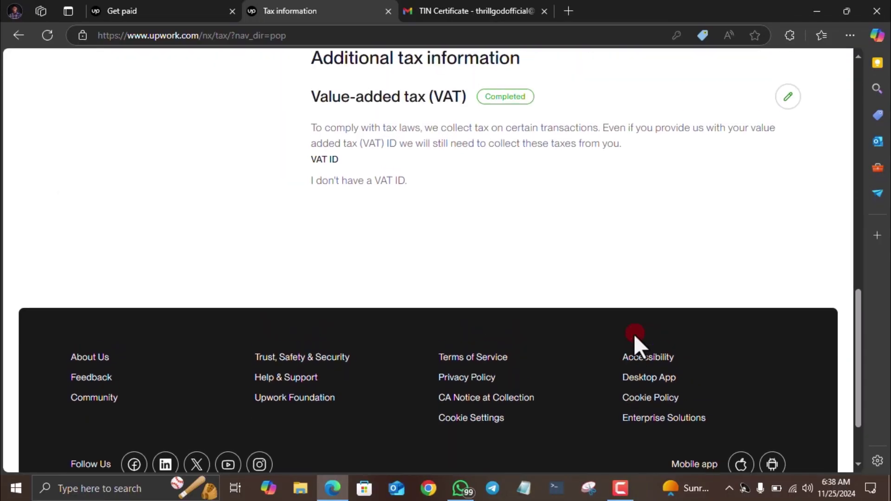
scroll(634, 333, "up", 1)
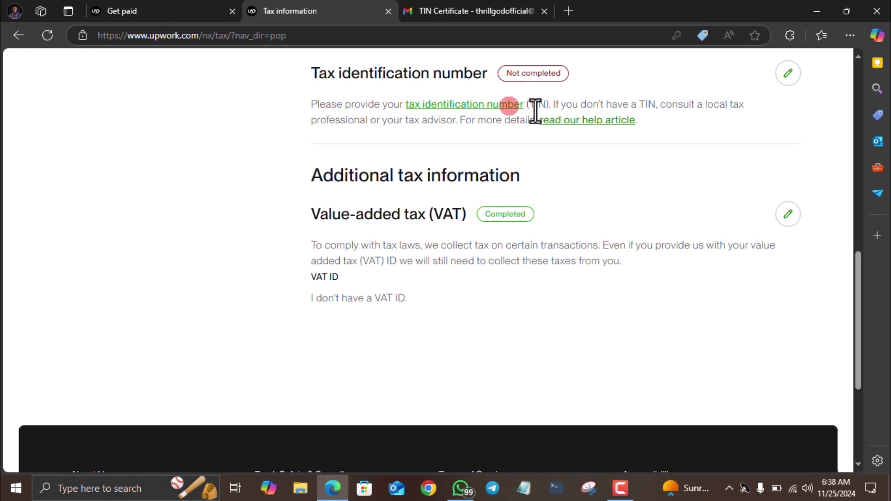
Edit the Tax identification number section using its pencil icon
left_click(790, 74)
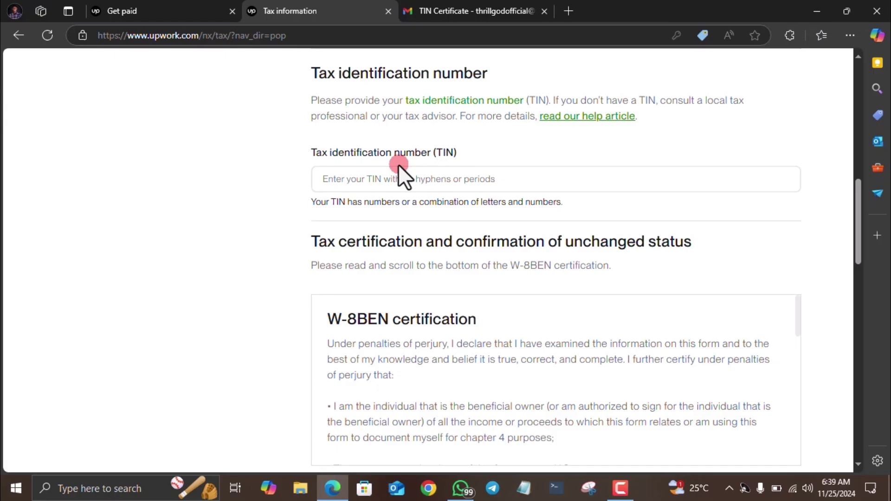
Paste the tax identification number into the empty TIN field
left_click(369, 178)
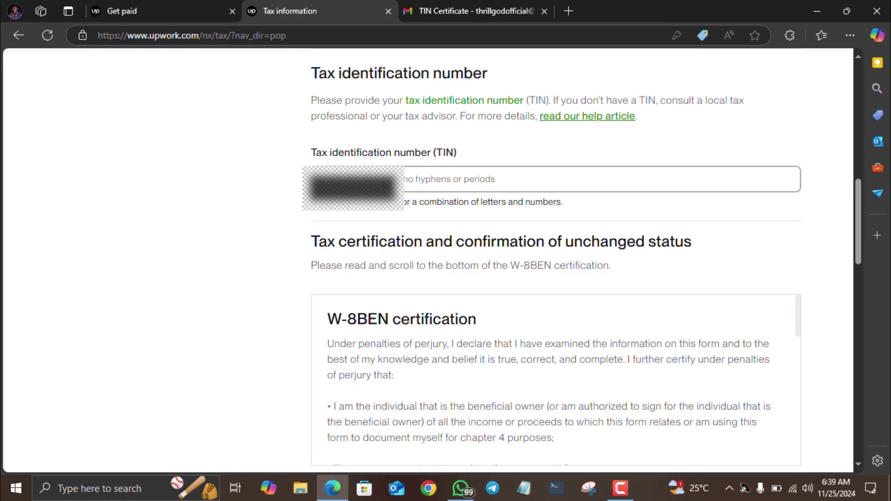
key("ctrl+v")
left_click(350, 270)
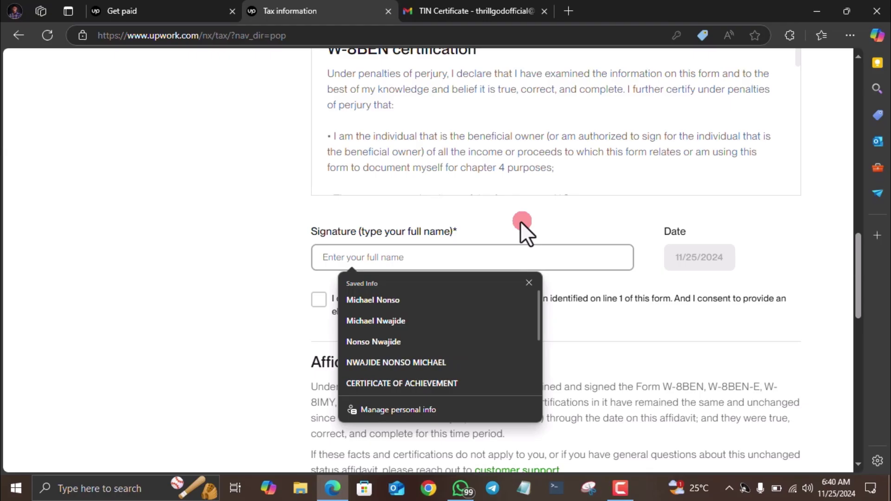
Sign the W-8BEN with the full name, fix a typo, and tick the certification checkbox
left_click(529, 284)
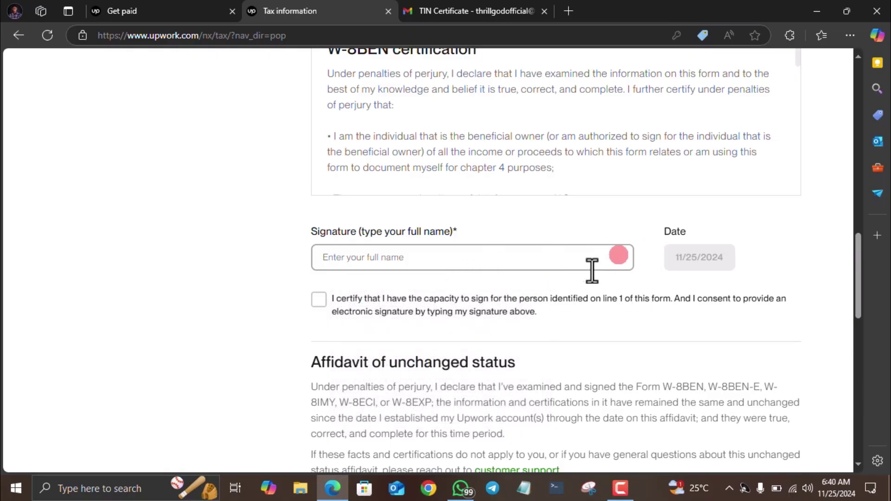
left_click(393, 249)
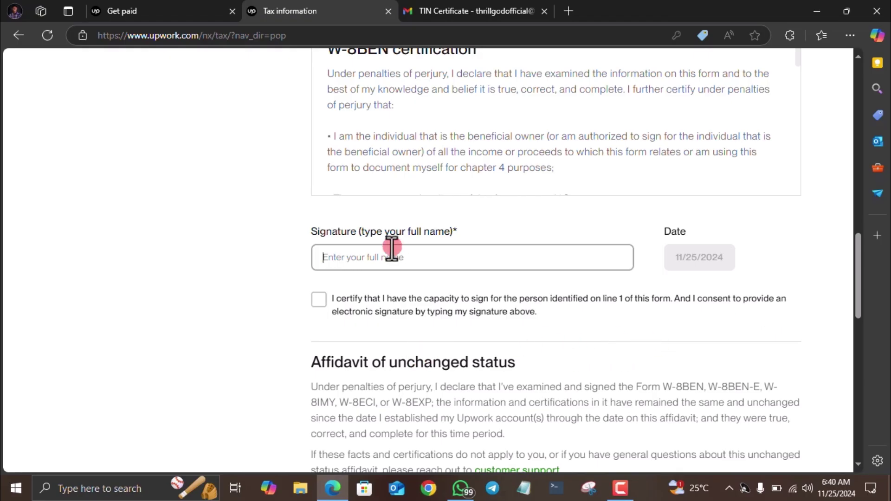
type("NO")
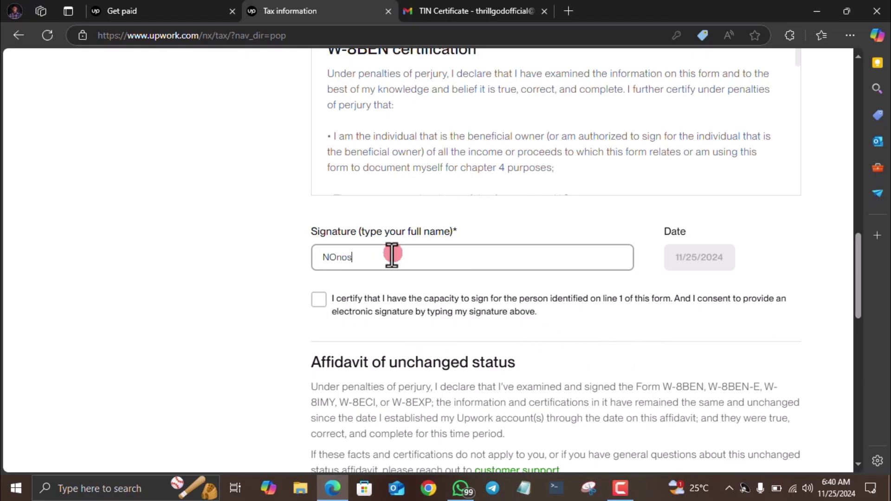
type("no")
type("Miichael")
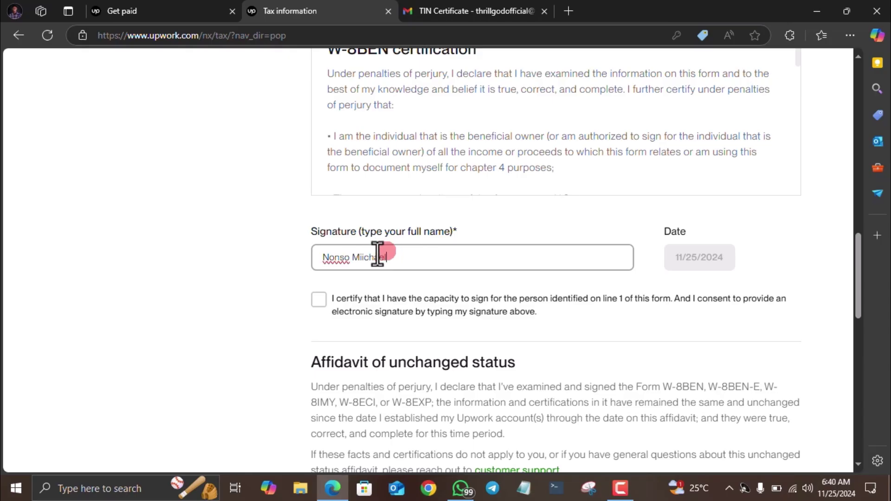
left_click(364, 257)
key("BackSpace")
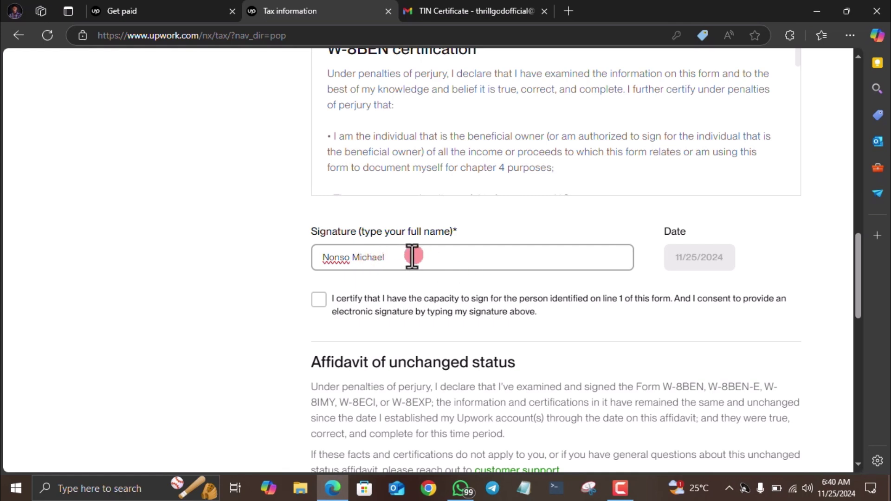
left_click(319, 302)
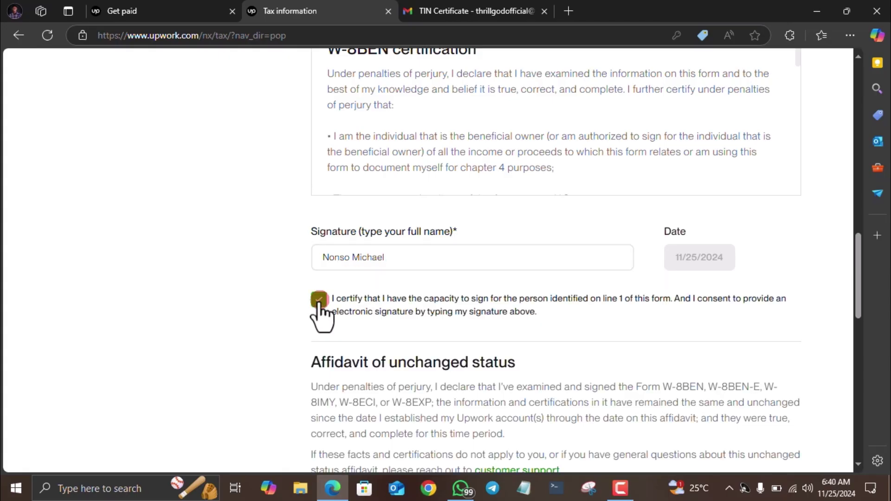
scroll(319, 310, "down", 2)
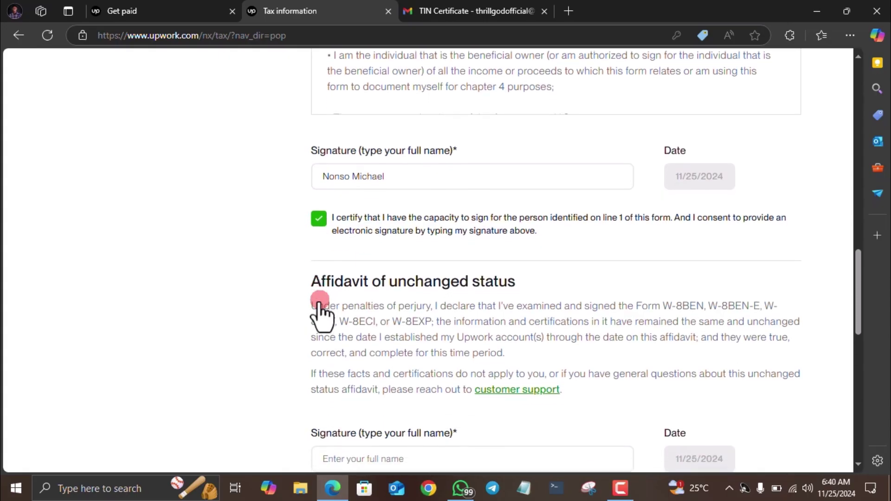
scroll(319, 311, "down", 1)
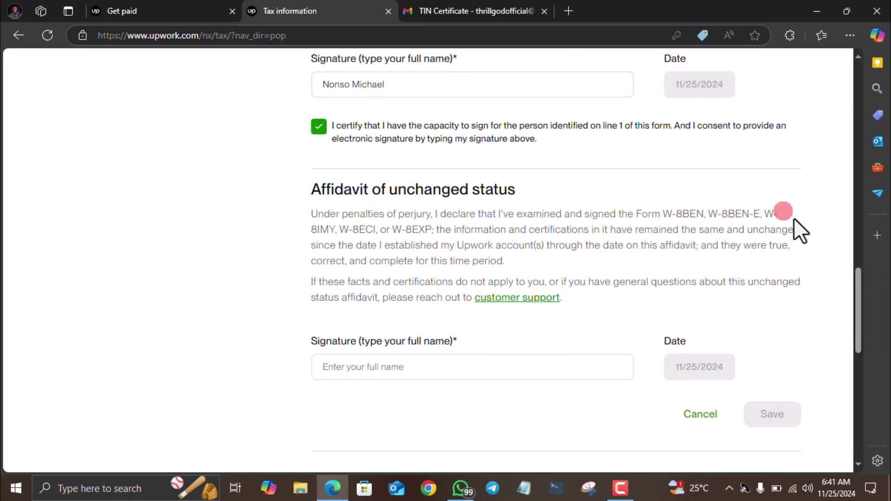
Enter the full name in the affidavit Signature field, fixing typos, then save
left_click(404, 370)
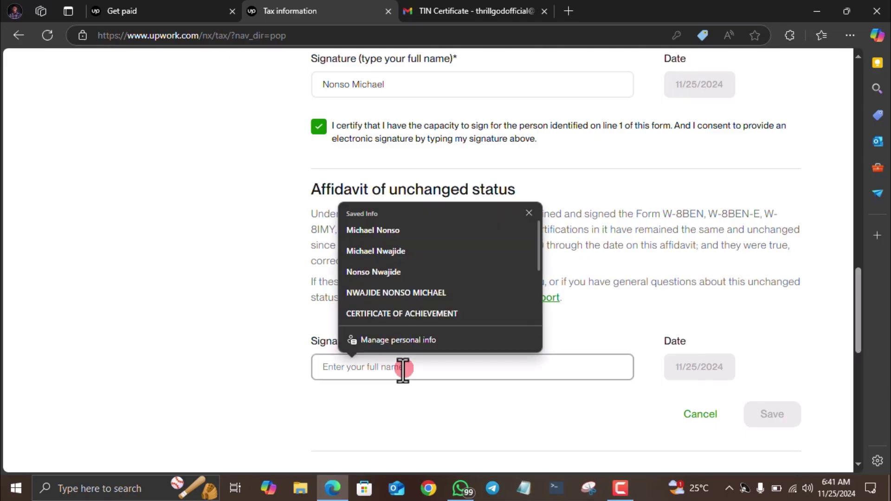
type("Nonso")
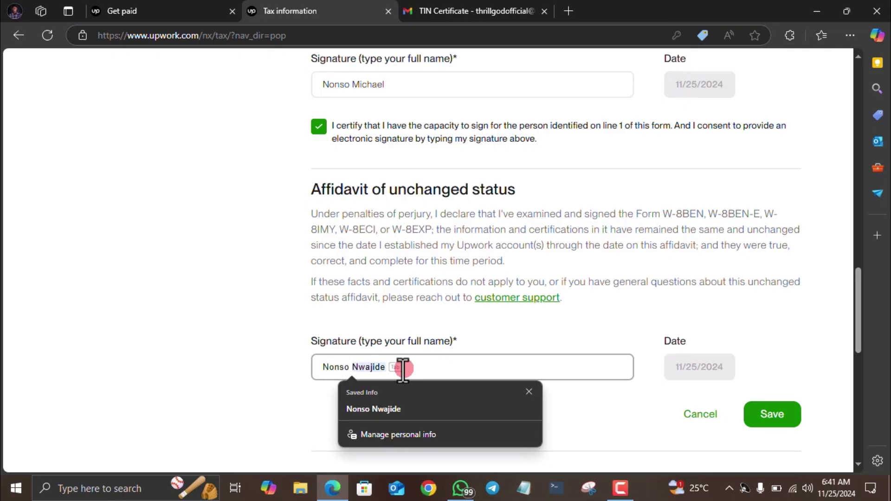
type("Miccha")
key("BackSpace")
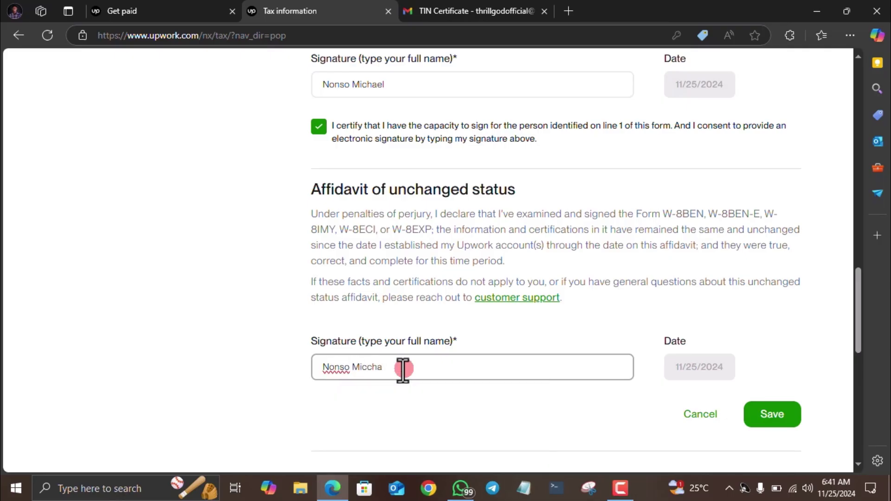
key("BackSpace")
type("c")
key("BackSpace")
type("hael")
left_click(619, 397)
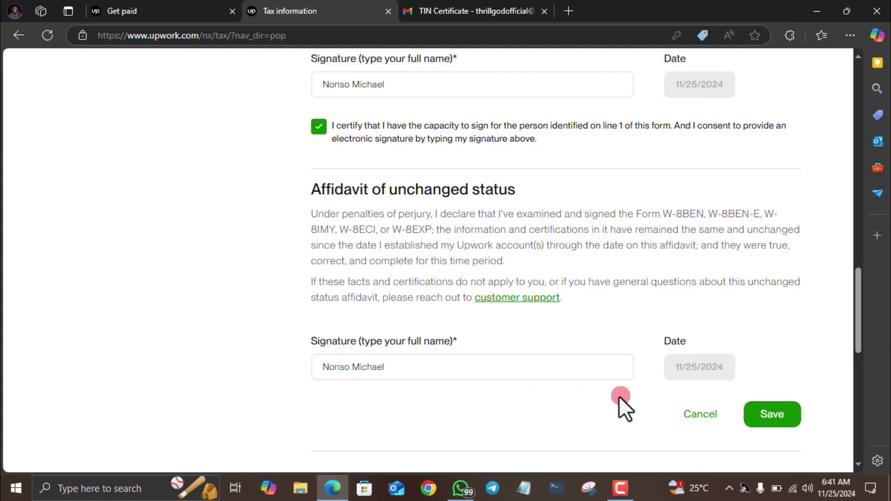
left_click(784, 415)
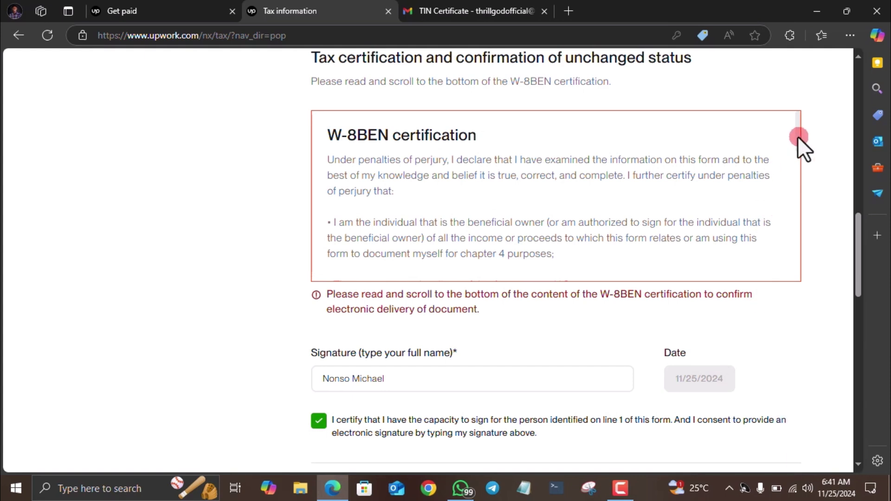
left_click_drag(798, 136, 801, 305)
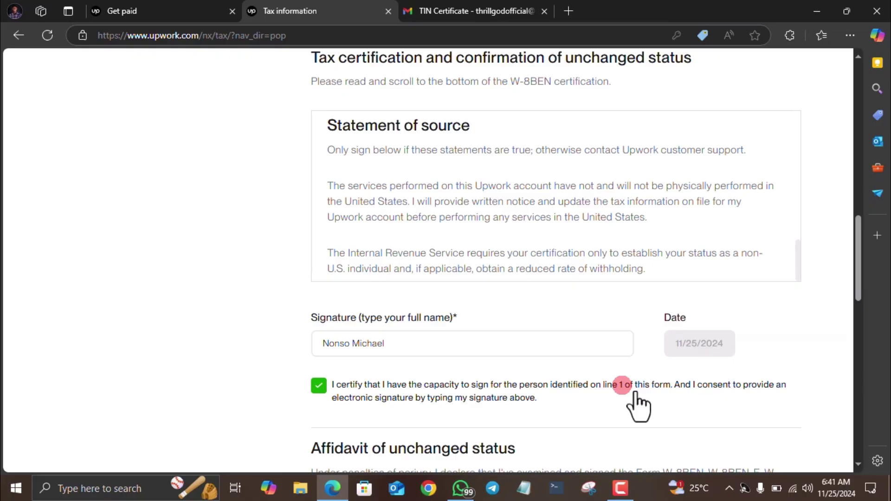
scroll(635, 397, "down", 7)
scroll(642, 327, "up", 3)
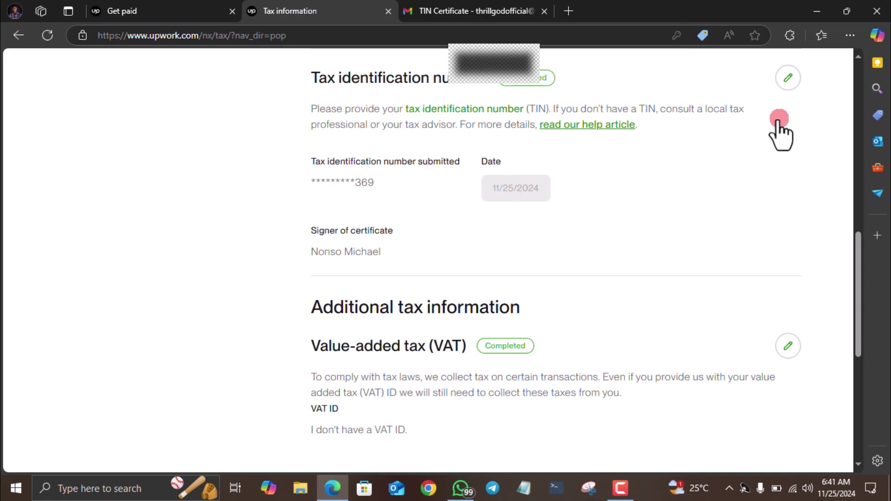
scroll(780, 132, "up", 1)
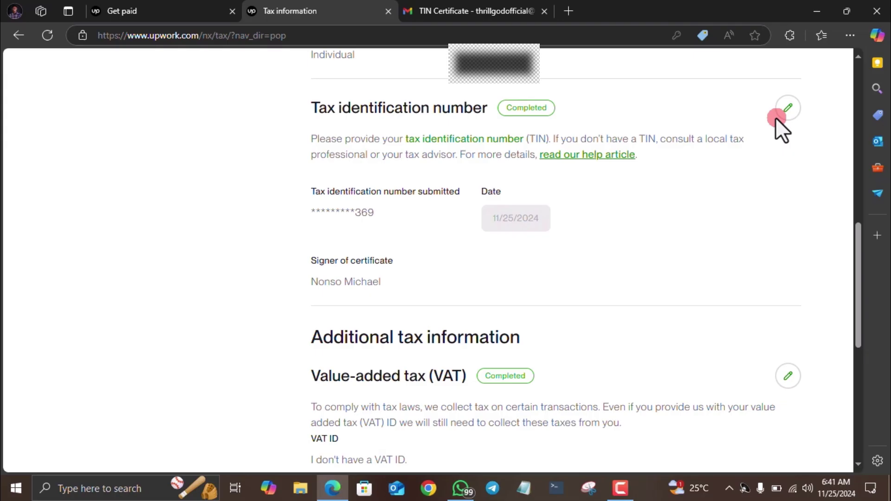